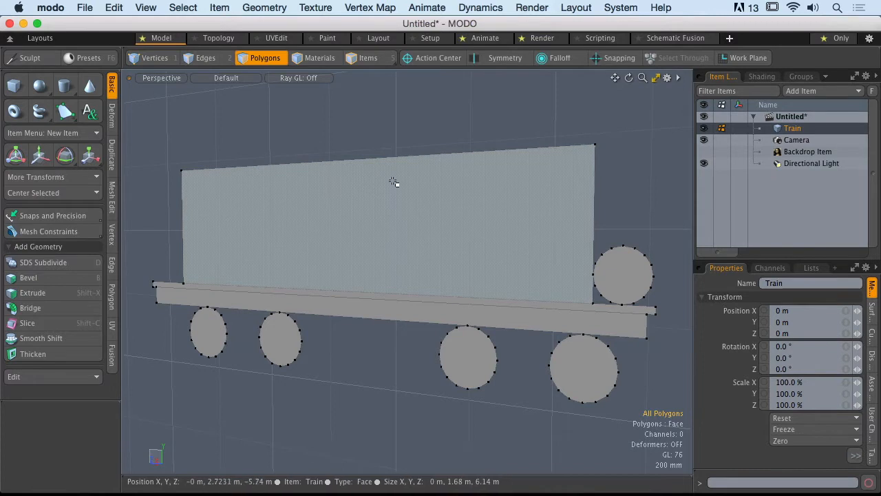
pyautogui.keyDown('alt'); pyautogui.moveTo(640, 212); pyautogui.dragTo(387, 275); pyautogui.keyUp('alt')
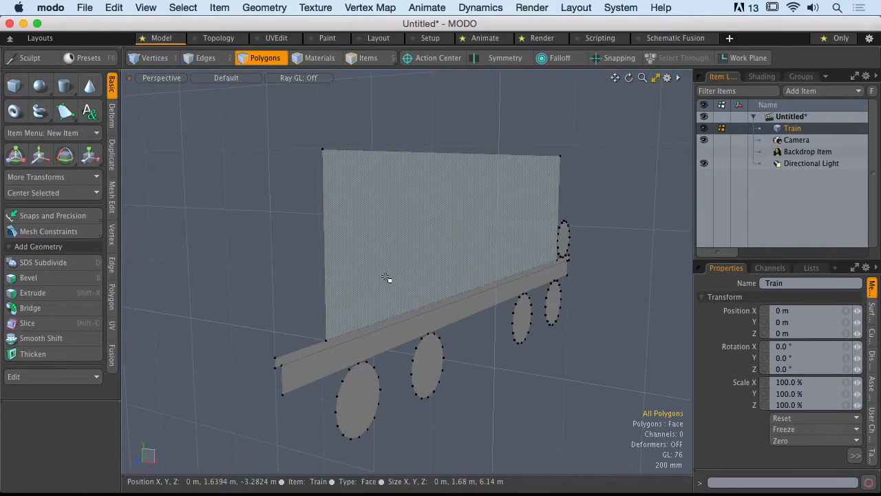
pyautogui.keyDown('alt'); pyautogui.moveTo(388, 275); pyautogui.dragTo(365, 278); pyautogui.keyUp('alt')
pyautogui.click(366, 278)
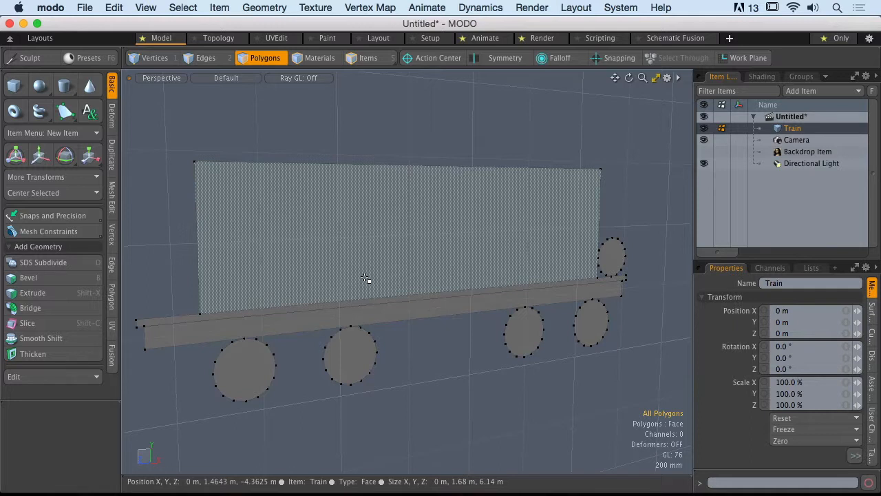
pyautogui.click(261, 203)
pyautogui.click(299, 155)
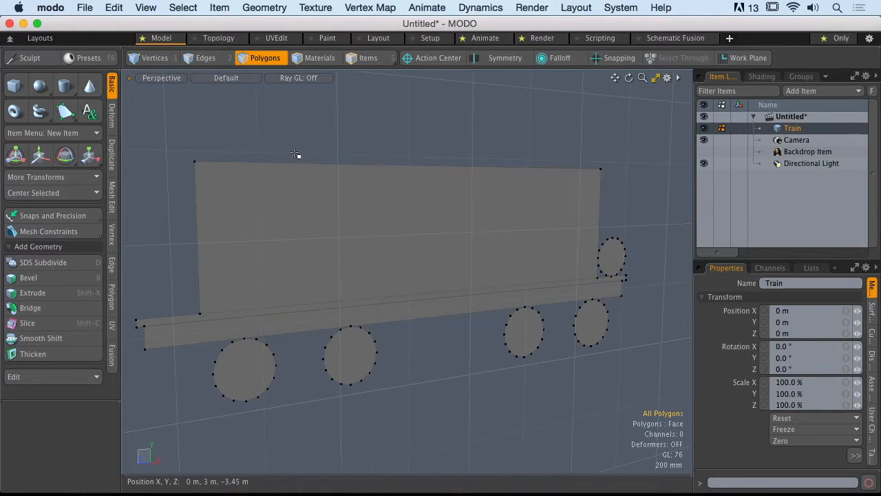
pyautogui.keyDown('ctrl'); pyautogui.keyDown('alt'); pyautogui.moveTo(302, 156); pyautogui.dragTo(309, 208); pyautogui.keyUp('alt'); pyautogui.keyUp('ctrl')
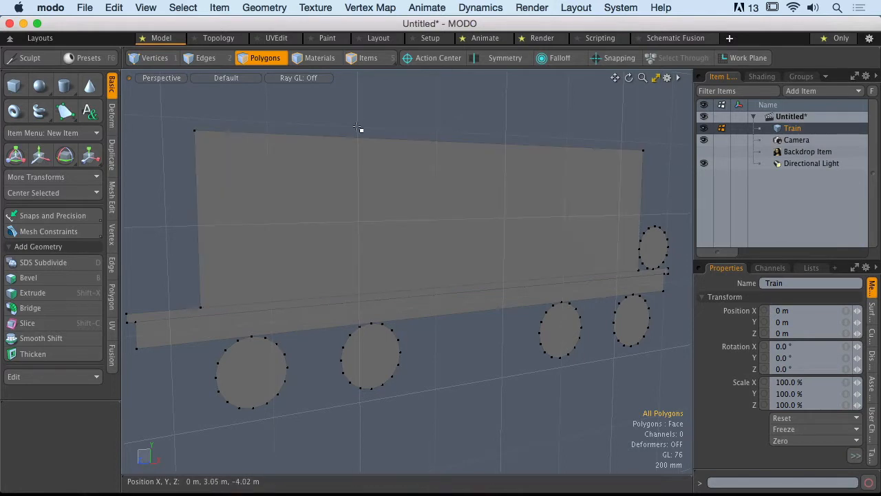
# Step: Extrude the large rectangular body polygon along X into a solid box
pyautogui.click(310, 255)
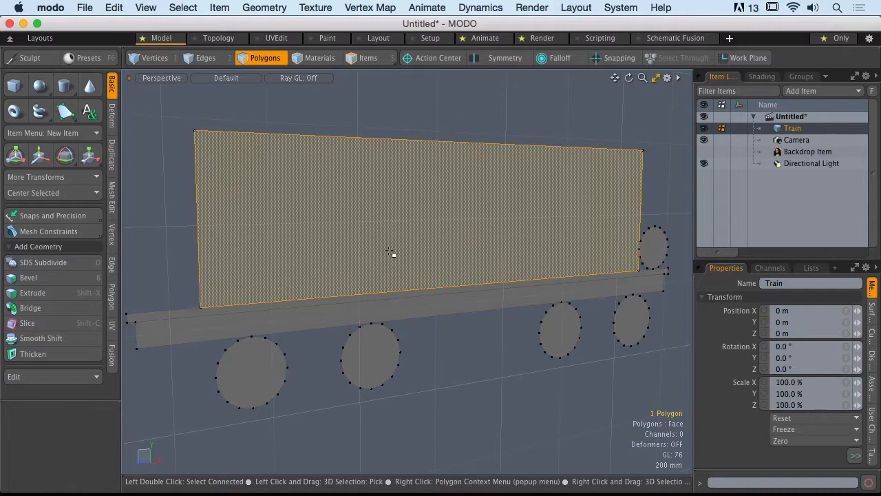
pyautogui.keyDown('alt'); pyautogui.moveTo(331, 199); pyautogui.dragTo(354, 232); pyautogui.keyUp('alt')
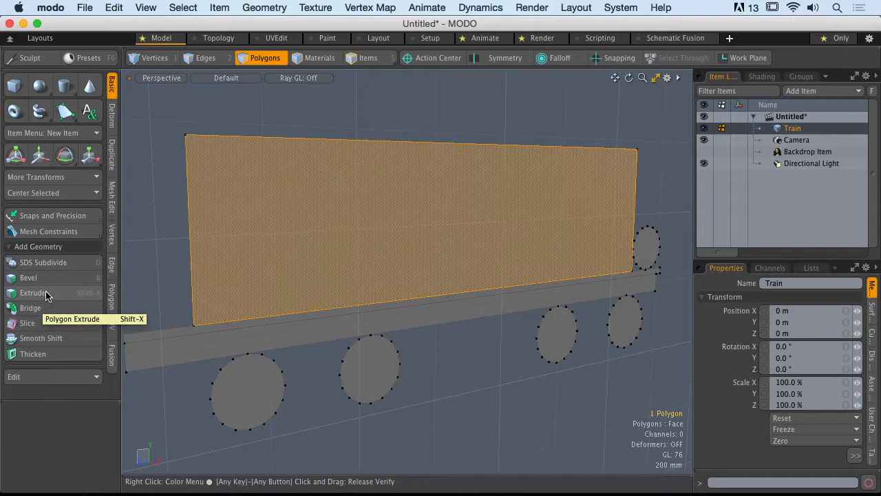
pyautogui.click(110, 311)
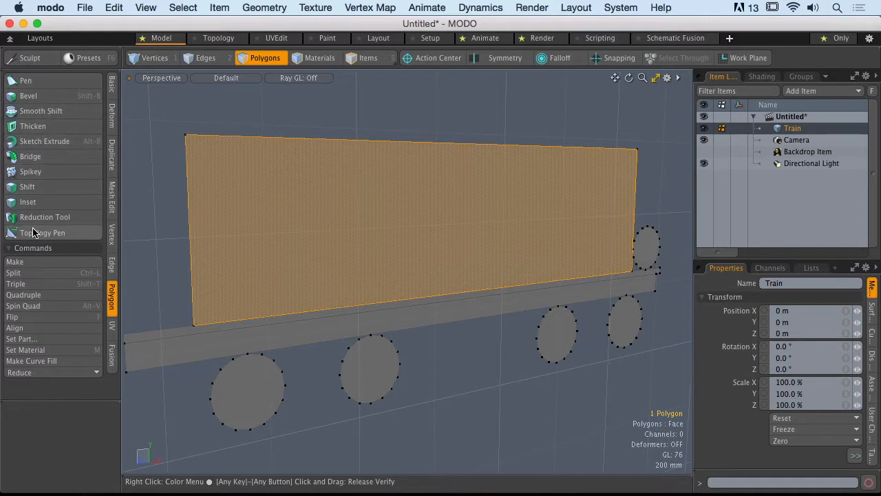
pyautogui.click(112, 198)
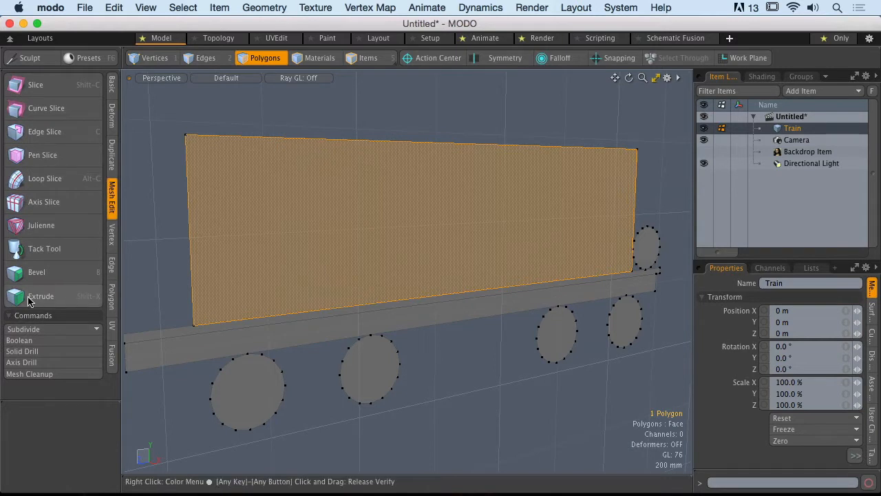
pyautogui.click(112, 84)
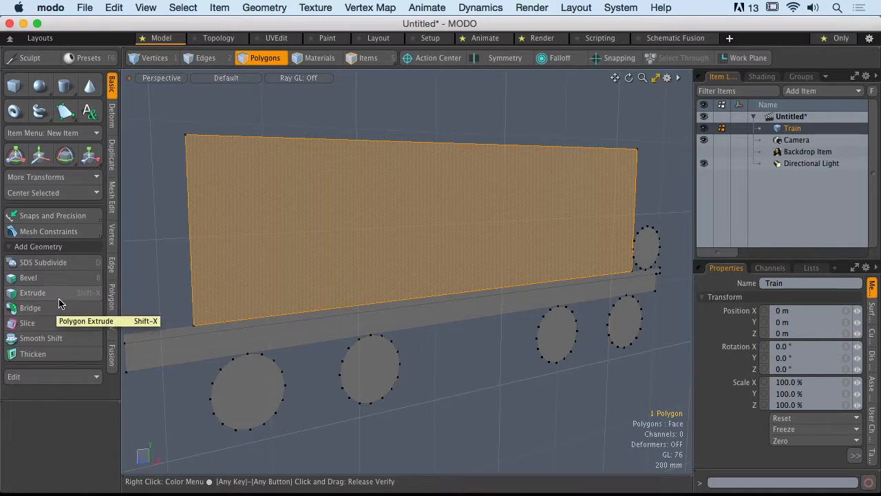
pyautogui.click(112, 201)
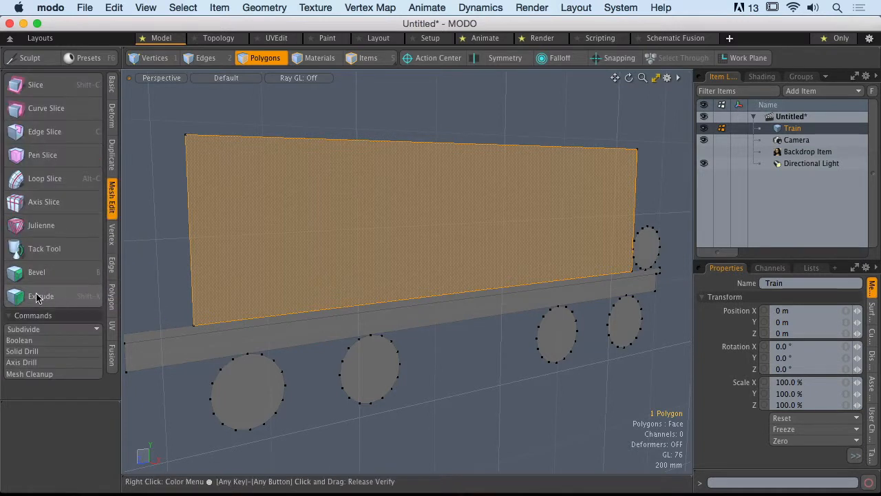
pyautogui.click(113, 88)
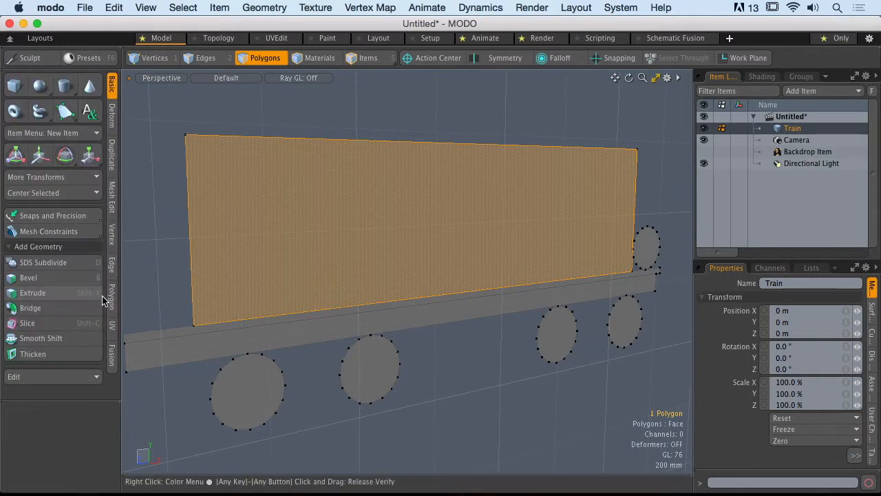
pyautogui.click(67, 292)
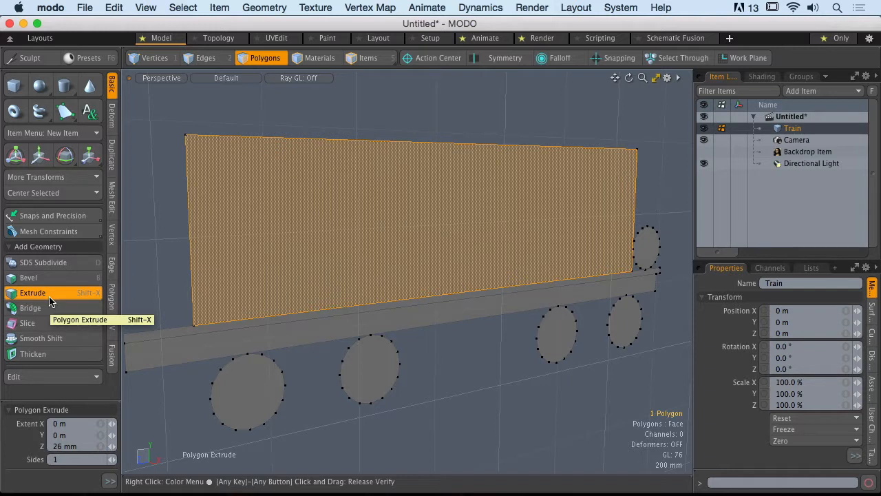
pyautogui.keyDown('alt'); pyautogui.moveTo(350, 255); pyautogui.dragTo(333, 255); pyautogui.keyUp('alt')
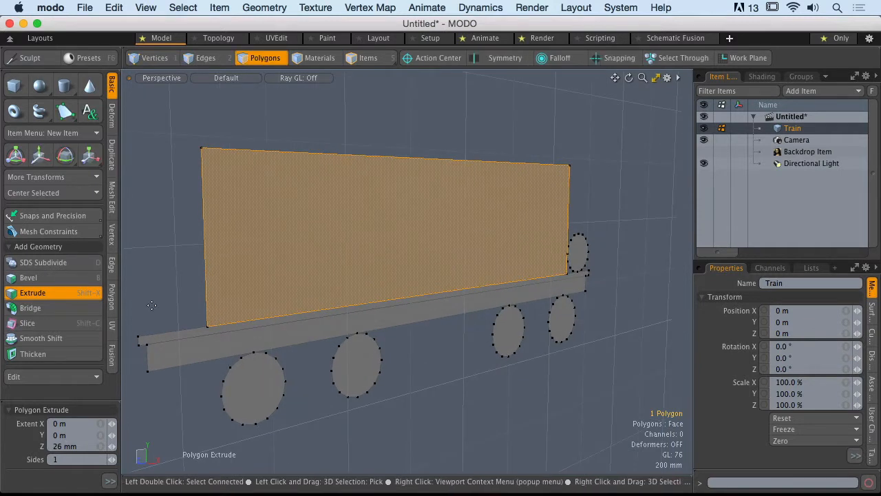
pyautogui.moveTo(99, 401); pyautogui.dragTo(99, 216)
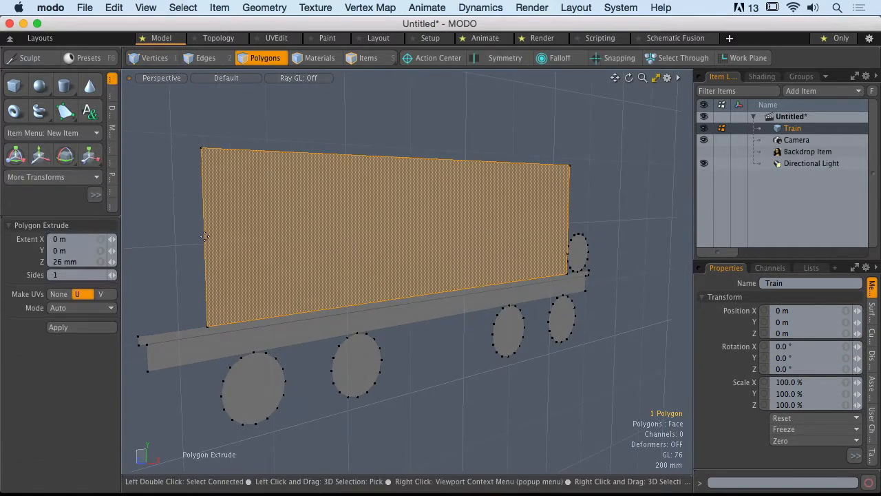
pyautogui.click(401, 245)
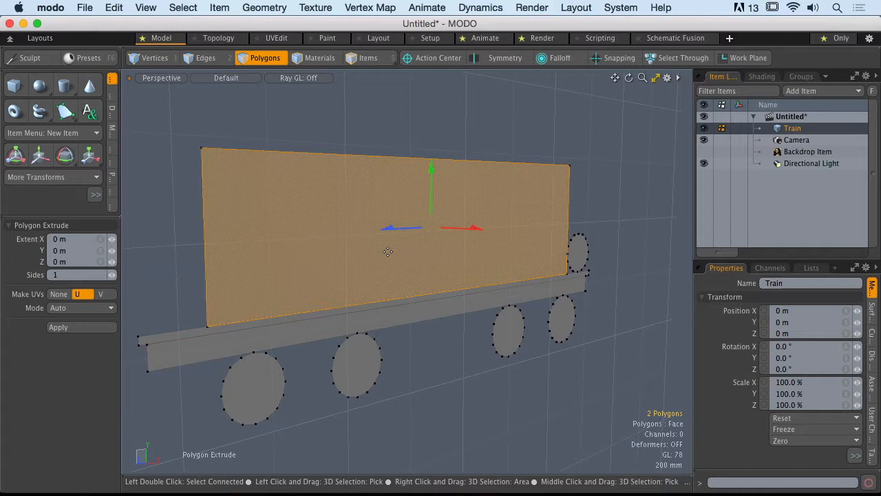
pyautogui.moveTo(388, 252)
pyautogui.keyDown('alt'); pyautogui.mouseDown()
pyautogui.moveTo(399, 232)
pyautogui.moveTo(497, 248)
pyautogui.moveTo(459, 256)
pyautogui.moveTo(177, 245)
pyautogui.moveTo(482, 255)
pyautogui.moveTo(384, 258)
pyautogui.mouseUp(); pyautogui.keyUp('alt')
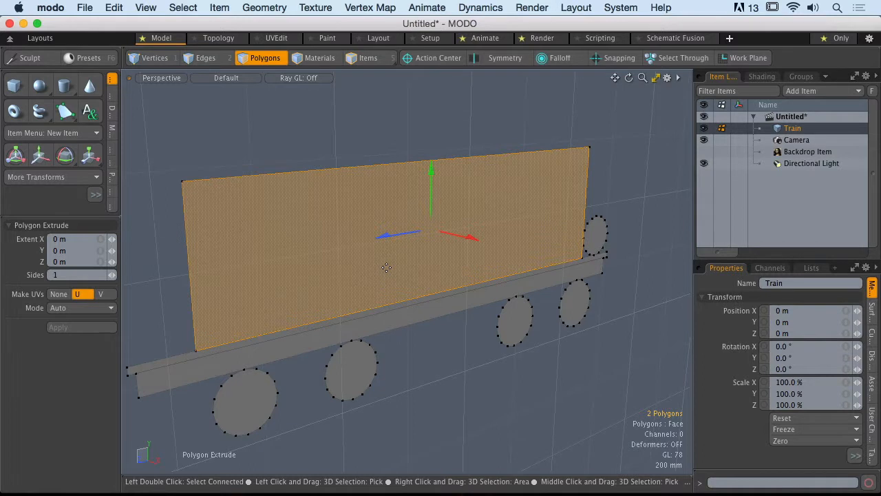
pyautogui.keyDown('alt'); pyautogui.moveTo(396, 264); pyautogui.dragTo(433, 257); pyautogui.keyUp('alt')
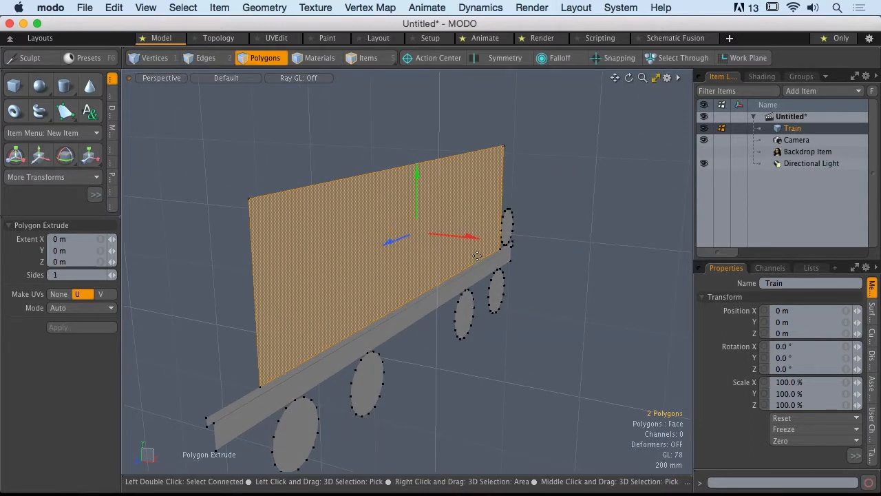
pyautogui.moveTo(473, 237); pyautogui.dragTo(464, 200)
pyautogui.click(616, 230)
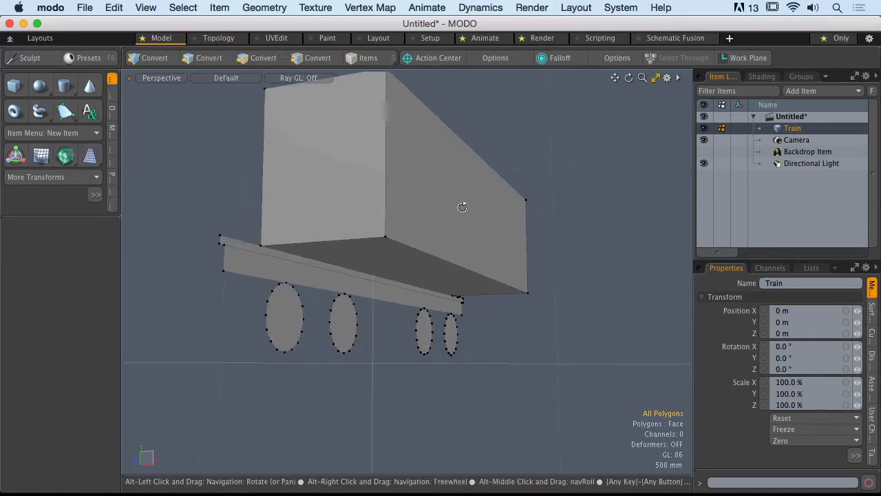
# Step: Extrude the two long platform polygons beneath the body together by about 1.86 m along X
pyautogui.moveTo(387, 282)
pyautogui.mouseDown()
pyautogui.moveTo(383, 295)
pyautogui.moveTo(365, 299)
pyautogui.moveTo(403, 294)
pyautogui.mouseUp()
pyautogui.keyDown('ctrl'); pyautogui.keyDown('alt'); pyautogui.moveTo(403, 293); pyautogui.dragTo(419, 287); pyautogui.keyUp('alt'); pyautogui.keyUp('ctrl')
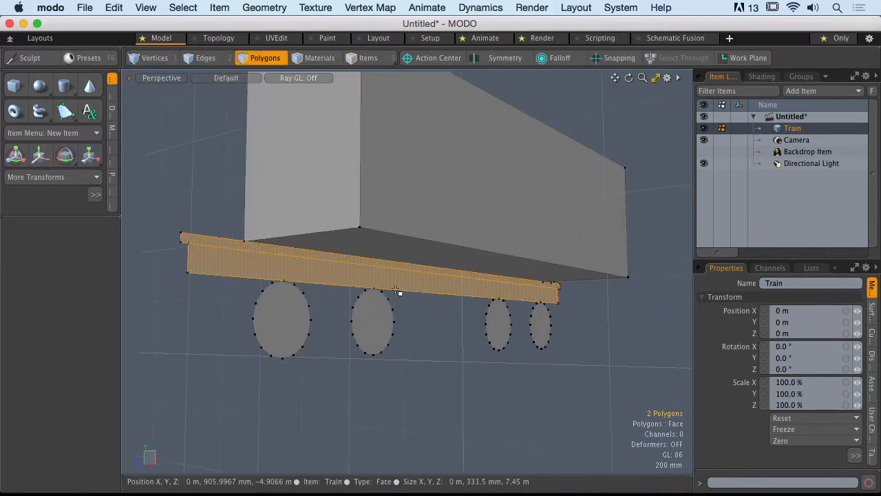
pyautogui.moveTo(57, 215); pyautogui.dragTo(57, 395)
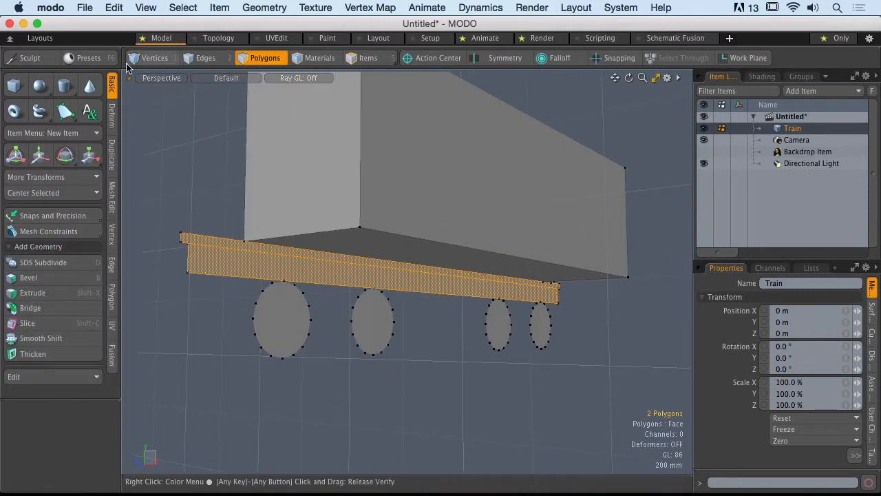
pyautogui.click(69, 295)
pyautogui.keyDown('alt'); pyautogui.moveTo(379, 305); pyautogui.dragTo(433, 320); pyautogui.keyUp('alt')
pyautogui.click(425, 311)
pyautogui.keyDown('ctrl'); pyautogui.keyDown('alt'); pyautogui.moveTo(433, 320); pyautogui.dragTo(417, 319); pyautogui.keyUp('alt'); pyautogui.keyUp('ctrl')
pyautogui.keyDown('alt'); pyautogui.moveTo(481, 289); pyautogui.dragTo(480, 307); pyautogui.keyUp('alt')
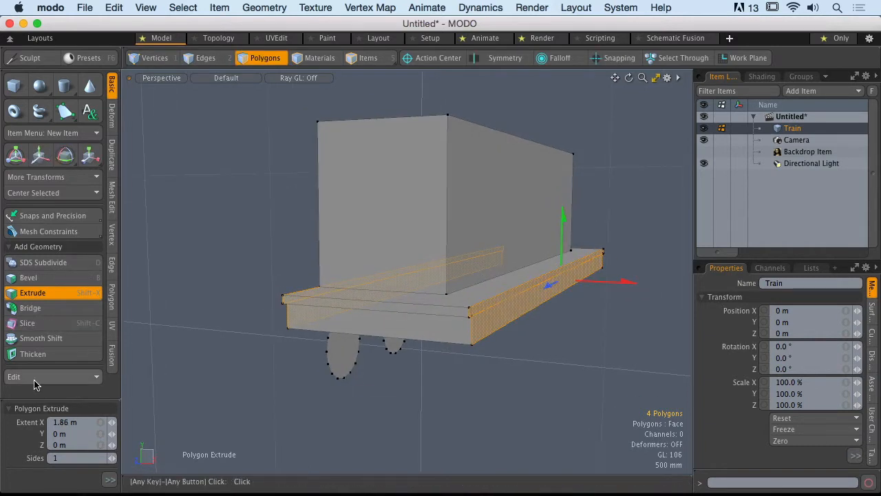
pyautogui.moveTo(52, 398); pyautogui.dragTo(63, 255)
pyautogui.click(66, 268)
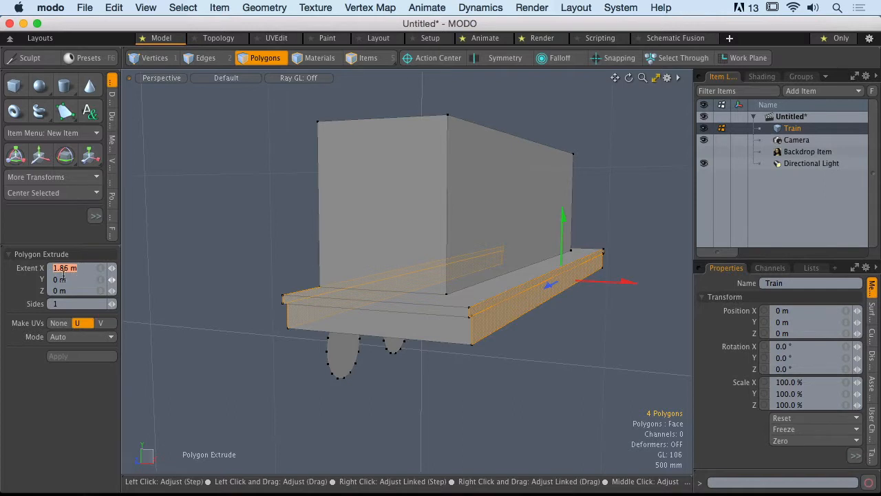
pyautogui.keyDown('alt'); pyautogui.moveTo(413, 256); pyautogui.dragTo(408, 345); pyautogui.keyUp('alt')
pyautogui.press('Escape')
pyautogui.press('Escape')
# Step: Select all connected polygons of the platform's lower beam, its upper ledge and the body box
pyautogui.keyDown('ctrl'); pyautogui.keyDown('alt'); pyautogui.moveTo(408, 344); pyautogui.dragTo(378, 325); pyautogui.keyUp('alt'); pyautogui.keyUp('ctrl')
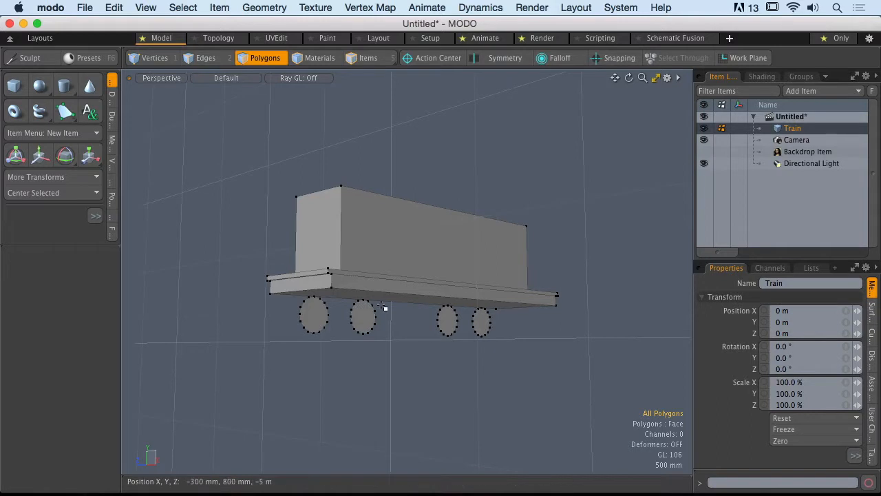
pyautogui.doubleClick(383, 294)
pyautogui.keyDown('shift'); pyautogui.doubleClick(382, 280); pyautogui.keyUp('shift')
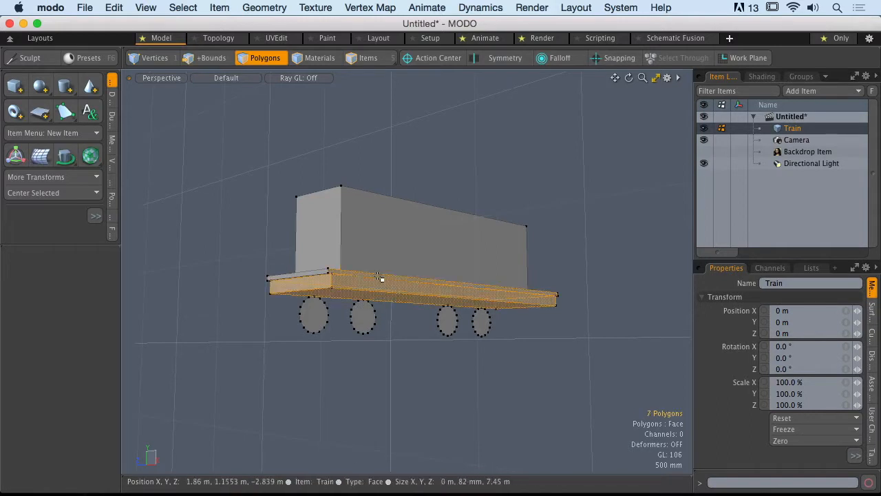
pyautogui.keyDown('shift'); pyautogui.doubleClick(387, 252); pyautogui.keyUp('shift')
pyautogui.moveTo(388, 253)
pyautogui.keyDown('alt'); pyautogui.mouseDown()
pyautogui.moveTo(402, 243)
pyautogui.moveTo(400, 259)
pyautogui.mouseUp(); pyautogui.keyUp('alt')
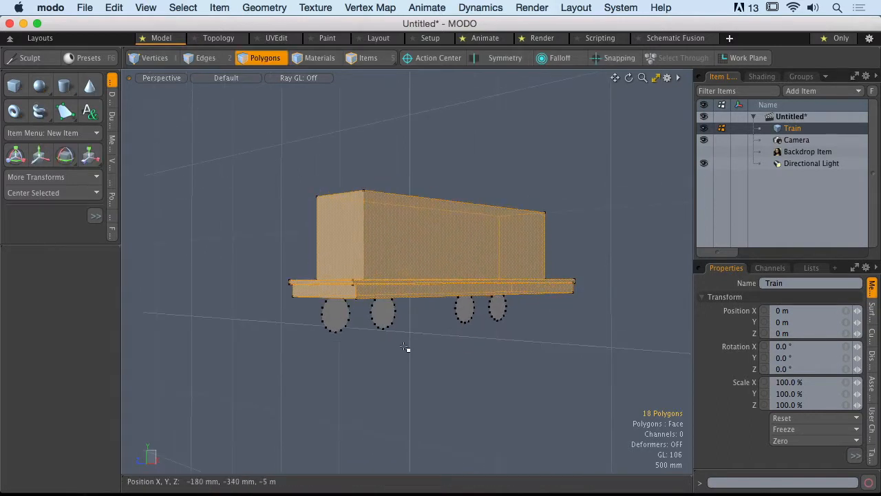
# Step: Undo the body and platform extrusions to return to the flat train polygons
pyautogui.press('super+z')
pyautogui.press('super+z')
pyautogui.press('super+z')
pyautogui.press('super+z')
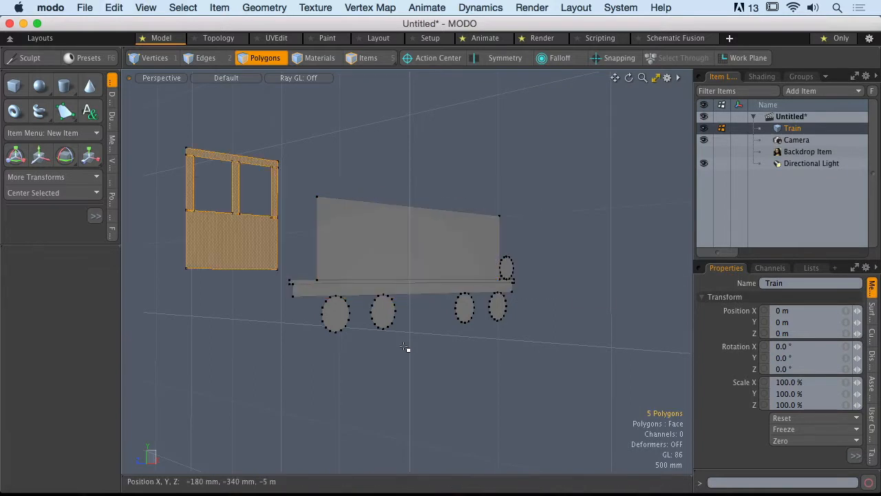
pyautogui.press('super+shift+z')
# Step: With nothing selected, extrude all the flat train polygons at once by about 1.28 m along X
pyautogui.keyDown('ctrl'); pyautogui.keyDown('alt'); pyautogui.moveTo(413, 350); pyautogui.dragTo(475, 313); pyautogui.keyUp('alt'); pyautogui.keyUp('ctrl')
pyautogui.keyDown('alt'); pyautogui.moveTo(475, 314); pyautogui.dragTo(460, 344); pyautogui.keyUp('alt')
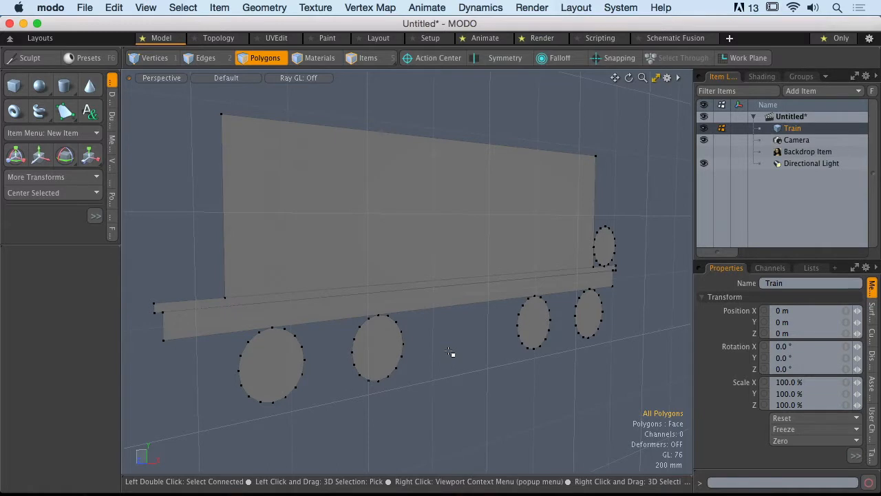
pyautogui.keyDown('alt'); pyautogui.moveTo(447, 350); pyautogui.dragTo(454, 346); pyautogui.keyUp('alt')
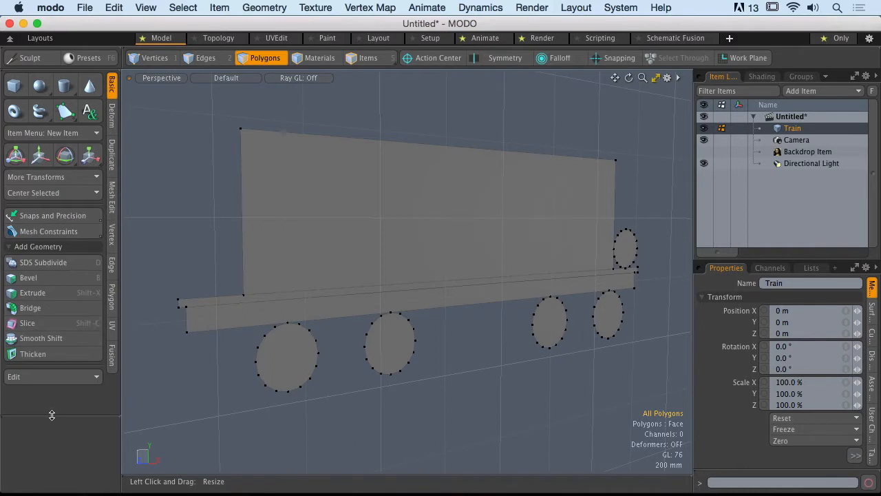
pyautogui.click(48, 294)
pyautogui.keyDown('alt'); pyautogui.moveTo(352, 250); pyautogui.dragTo(404, 256); pyautogui.keyUp('alt')
pyautogui.moveTo(501, 265); pyautogui.dragTo(581, 273)
pyautogui.keyDown('alt'); pyautogui.moveTo(492, 302); pyautogui.dragTo(394, 288); pyautogui.keyUp('alt')
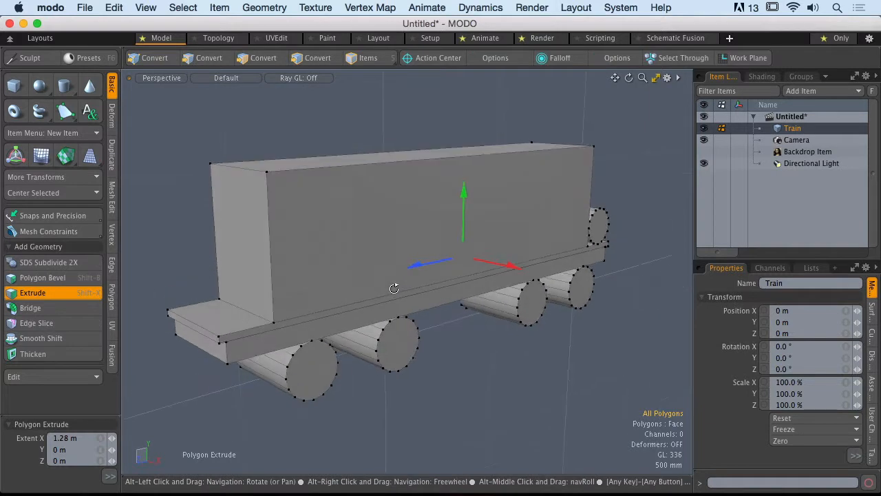
pyautogui.press('space')
# Step: Select the connected polygons of the body box, the platform and a wheel cylinder one after another
pyautogui.keyDown('alt'); pyautogui.moveTo(448, 346); pyautogui.dragTo(346, 315); pyautogui.keyUp('alt')
pyautogui.click(342, 284)
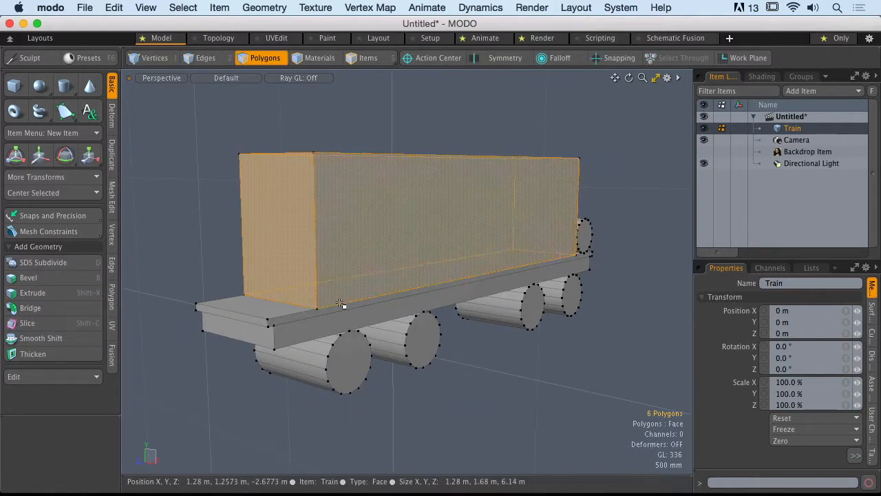
pyautogui.doubleClick(342, 310)
pyautogui.keyDown('alt'); pyautogui.moveTo(328, 330); pyautogui.dragTo(351, 333); pyautogui.keyUp('alt')
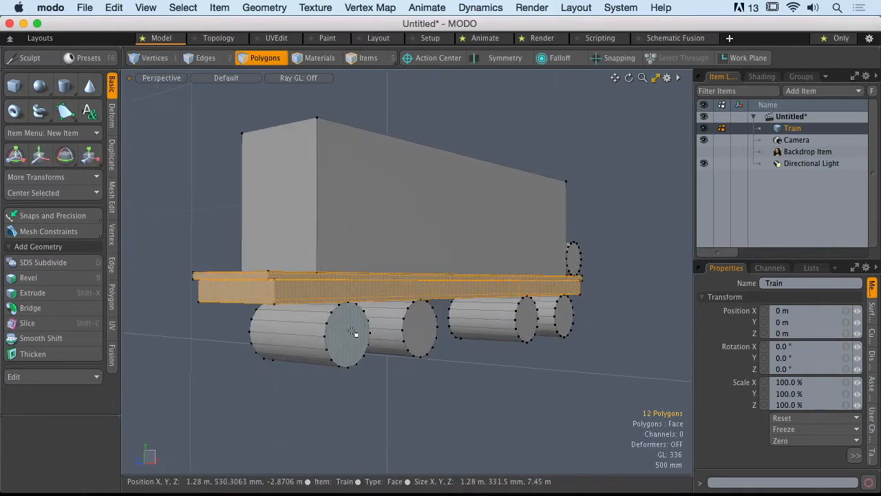
pyautogui.keyDown('alt'); pyautogui.moveTo(516, 326); pyautogui.dragTo(503, 329); pyautogui.keyUp('alt')
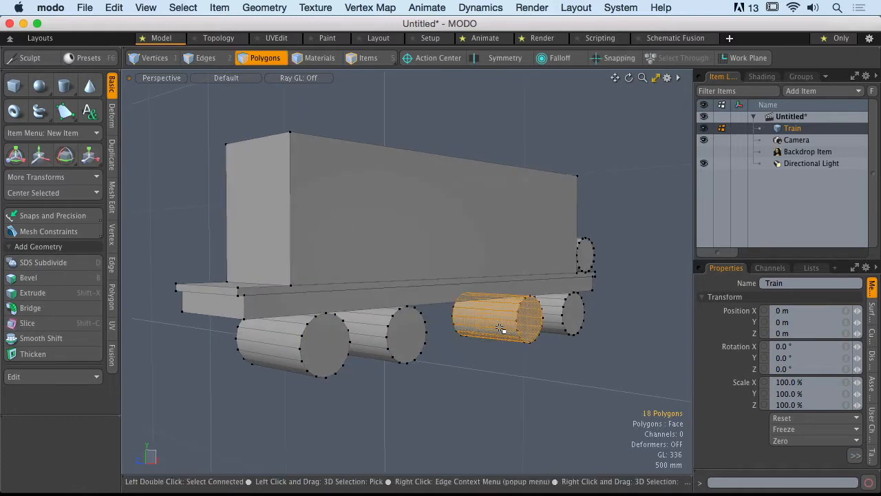
pyautogui.keyDown('alt'); pyautogui.moveTo(487, 333); pyautogui.dragTo(434, 338); pyautogui.keyUp('alt')
pyautogui.click(391, 340)
# Step: Select the platform's lower beam and upper ledge, and scale them wider along X
pyautogui.keyDown('ctrl'); pyautogui.keyDown('alt'); pyautogui.moveTo(337, 338); pyautogui.dragTo(411, 309); pyautogui.keyUp('alt'); pyautogui.keyUp('ctrl')
pyautogui.doubleClick(373, 337)
pyautogui.keyDown('shift'); pyautogui.doubleClick(427, 309); pyautogui.keyUp('shift')
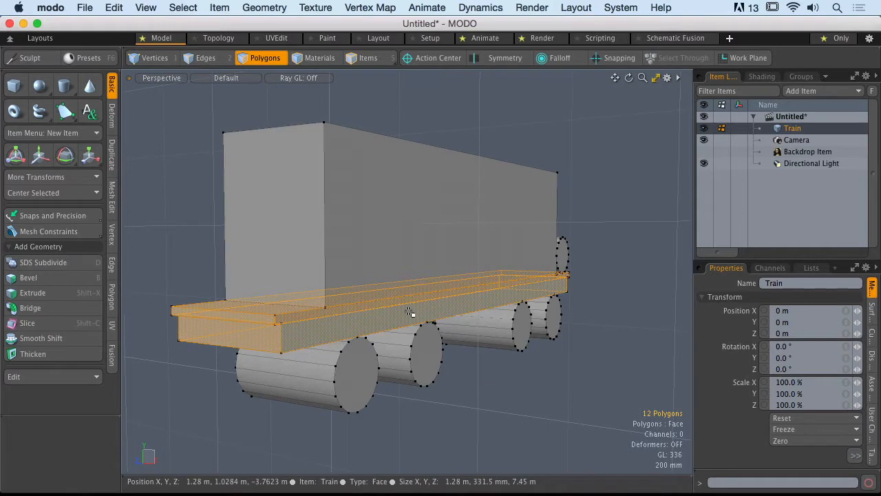
pyautogui.press('y')
pyautogui.keyDown('alt'); pyautogui.moveTo(408, 313); pyautogui.dragTo(489, 284); pyautogui.keyUp('alt')
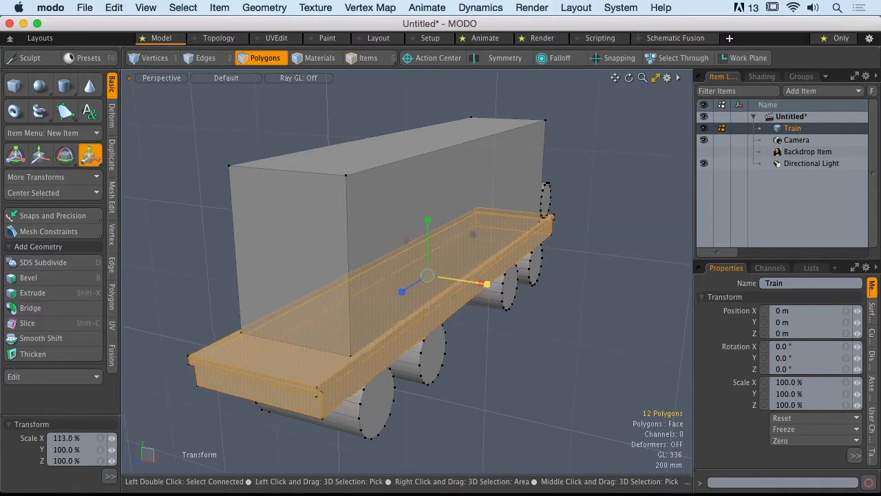
pyautogui.press('space')
pyautogui.click(507, 366)
# Step: Widen the whole platform further by scaling it to about 110% along X
pyautogui.keyDown('alt'); pyautogui.moveTo(507, 366); pyautogui.dragTo(342, 358); pyautogui.keyUp('alt')
pyautogui.doubleClick(351, 371)
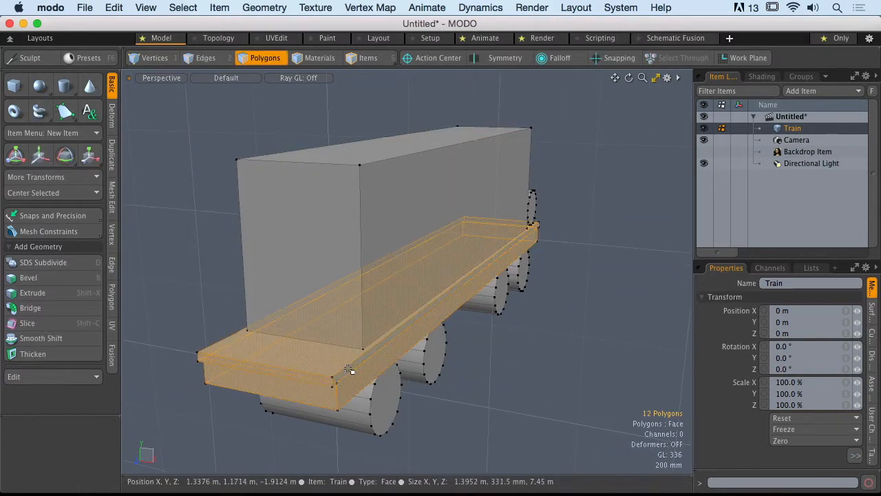
pyautogui.press('y')
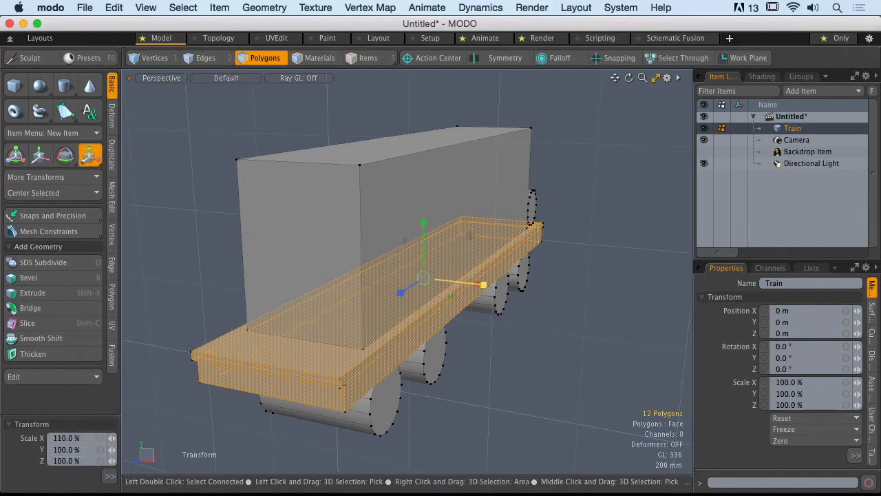
pyautogui.press('space')
pyautogui.click(484, 370)
# Step: Scale the platform's thin upper ledge along X so that it overhangs the lower beam
pyautogui.keyDown('alt'); pyautogui.moveTo(484, 369); pyautogui.dragTo(390, 317); pyautogui.keyUp('alt')
pyautogui.click(404, 272)
pyautogui.doubleClick(404, 272)
pyautogui.press('y')
pyautogui.keyDown('alt'); pyautogui.moveTo(494, 282); pyautogui.dragTo(334, 253); pyautogui.keyUp('alt')
pyautogui.press('space')
pyautogui.click(199, 199)
# Step: Select the cylinder resting on the platform's end and scale it narrower along X
pyautogui.keyDown('alt'); pyautogui.moveTo(199, 199); pyautogui.dragTo(440, 327); pyautogui.keyUp('alt')
pyautogui.doubleClick(452, 328)
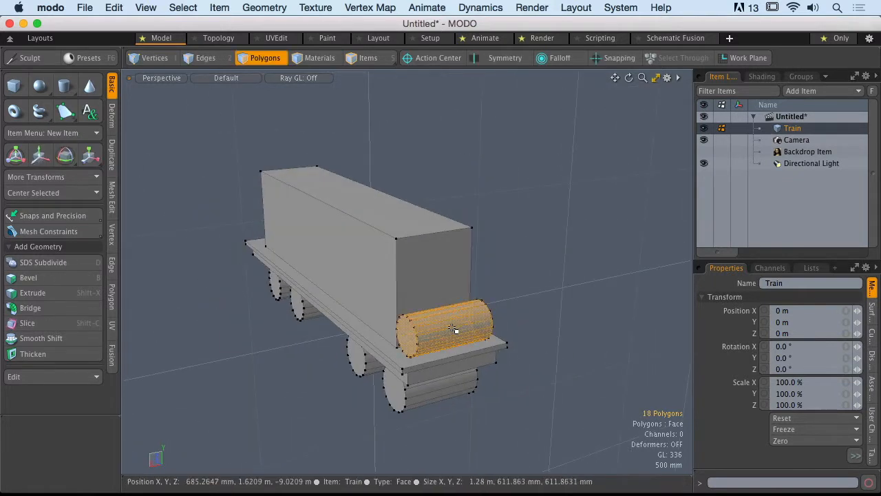
pyautogui.press('y')
pyautogui.press('Escape')
pyautogui.press('Escape')
# Step: Select all four wheel cylinders and scale them to about 14% along X to make thin wheels
pyautogui.keyDown('alt'); pyautogui.moveTo(481, 344); pyautogui.dragTo(473, 285); pyautogui.keyUp('alt')
pyautogui.keyDown('alt'); pyautogui.moveTo(436, 342); pyautogui.dragTo(310, 344); pyautogui.keyUp('alt')
pyautogui.doubleClick(310, 344)
pyautogui.keyDown('shift'); pyautogui.doubleClick(465, 324); pyautogui.keyUp('shift')
pyautogui.keyDown('shift'); pyautogui.doubleClick(490, 322); pyautogui.keyUp('shift')
pyautogui.press('y')
pyautogui.keyDown('alt'); pyautogui.moveTo(482, 323); pyautogui.dragTo(359, 326); pyautogui.keyUp('alt')
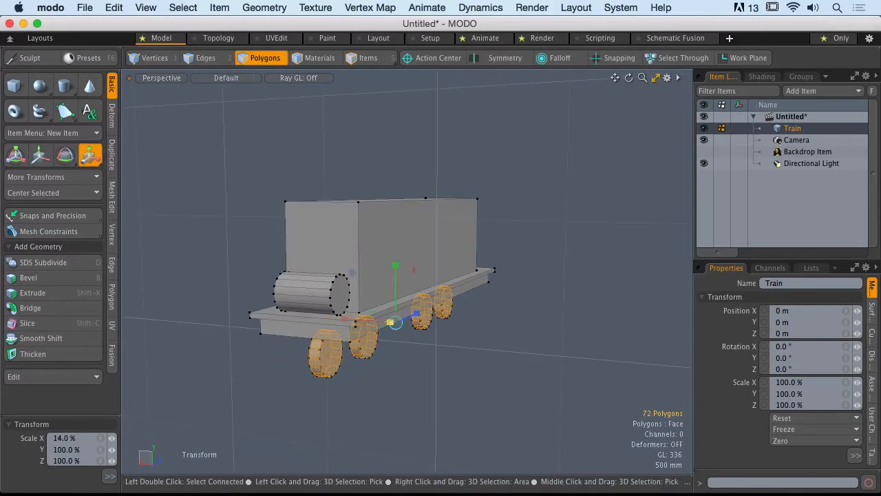
pyautogui.moveTo(363, 327); pyautogui.dragTo(394, 305)
pyautogui.moveTo(273, 332); pyautogui.dragTo(463, 338)
pyautogui.press('Escape')
pyautogui.press('Escape')
pyautogui.keyDown('ctrl'); pyautogui.keyDown('alt'); pyautogui.moveTo(462, 338); pyautogui.dragTo(396, 340); pyautogui.keyUp('alt'); pyautogui.keyUp('ctrl')
pyautogui.moveTo(396, 340)
pyautogui.keyDown('alt'); pyautogui.keyDown('shift'); pyautogui.mouseDown()
pyautogui.moveTo(376, 351)
pyautogui.moveTo(393, 334)
pyautogui.moveTo(354, 325)
pyautogui.moveTo(411, 332)
pyautogui.mouseUp(); pyautogui.keyUp('shift'); pyautogui.keyUp('alt')
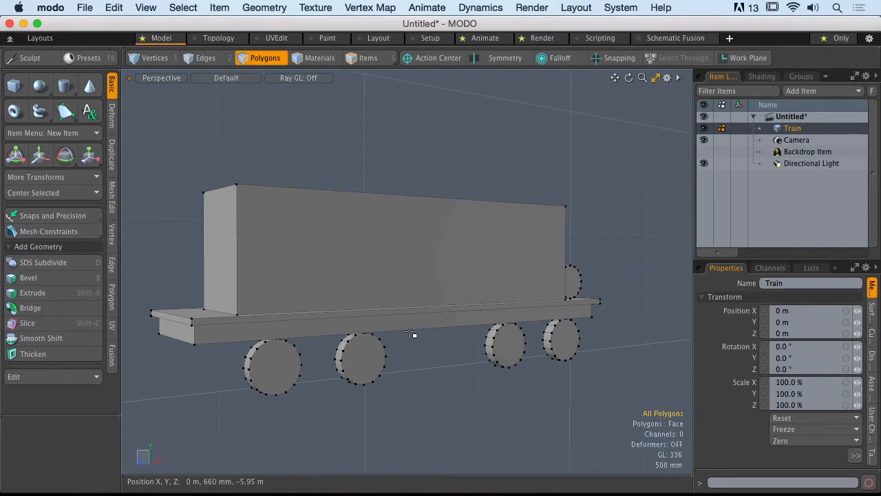